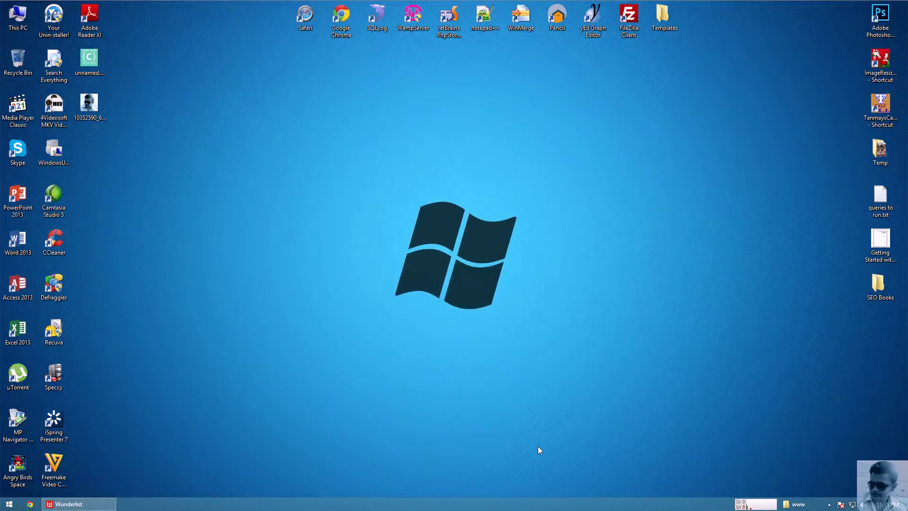
- Bring Wunderlist back up and create a new empty list named 'Test List'
{"action": "mouse_move", "coordinate": [65, 504]}
{"action": "left_click", "coordinate": [103, 505]}
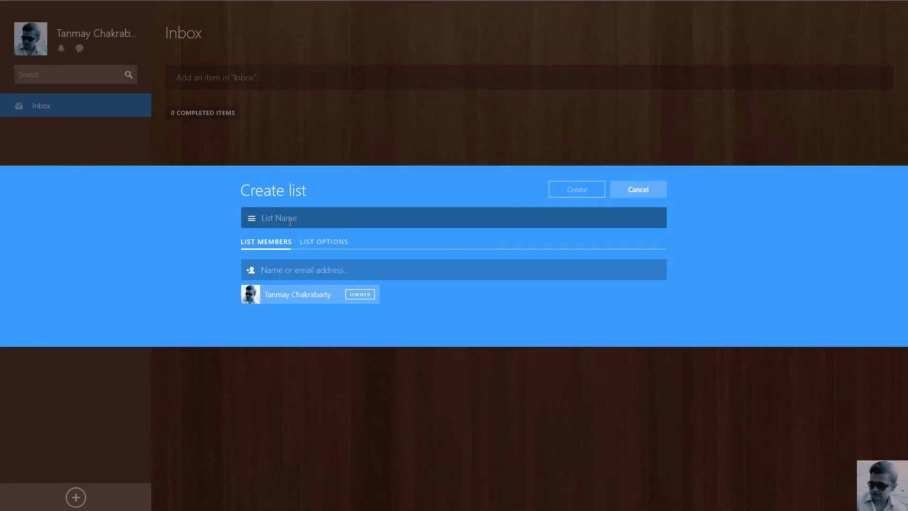
{"action": "type", "text": "T"}
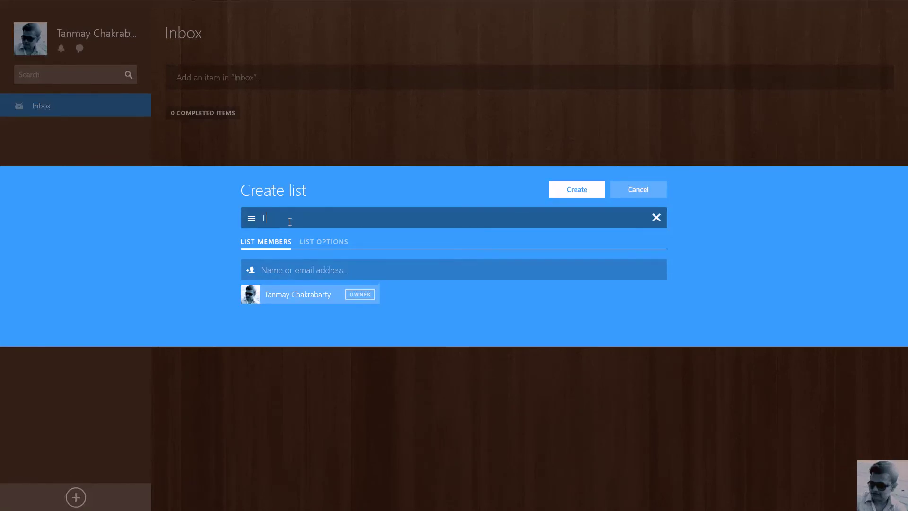
{"action": "type", "text": "est Li"}
{"action": "type", "text": "st"}
{"action": "left_click", "coordinate": [576, 186]}
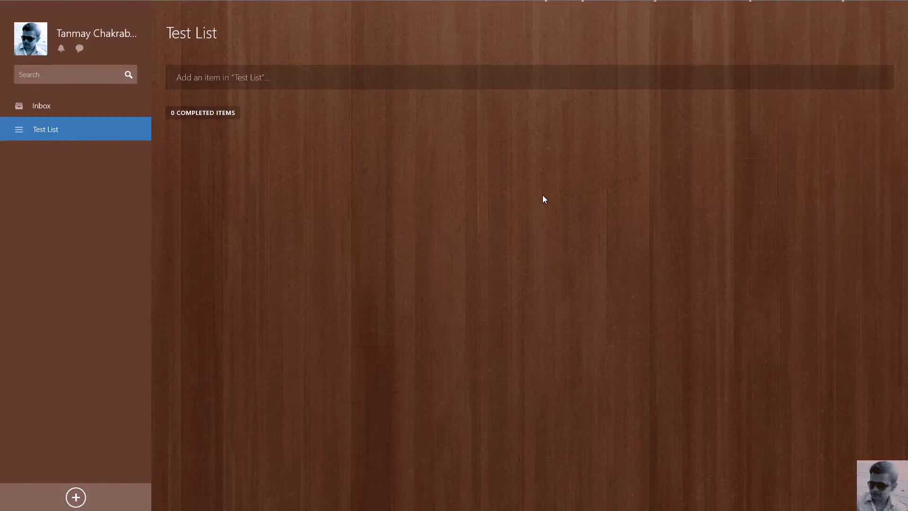
- Group Test List into a new folder, keeping the default name 'New Folder'
{"action": "right_click", "coordinate": [97, 129]}
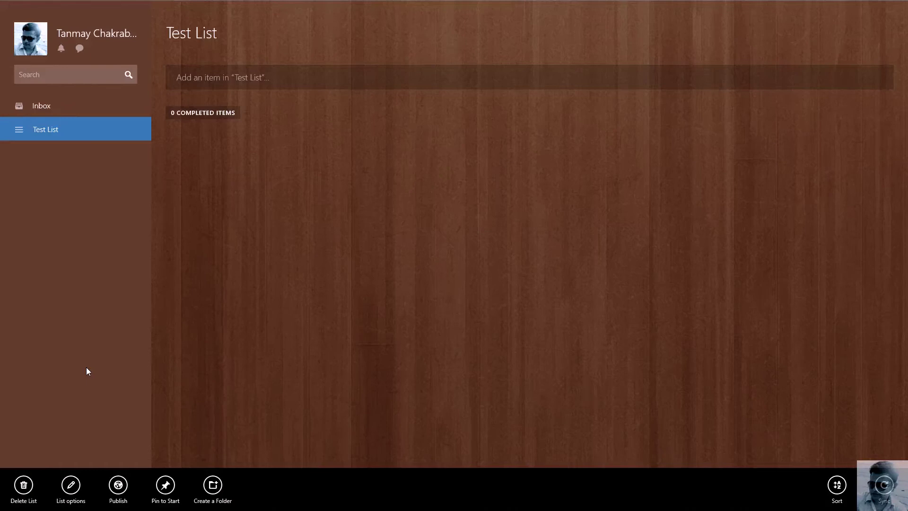
{"action": "left_click", "coordinate": [213, 486]}
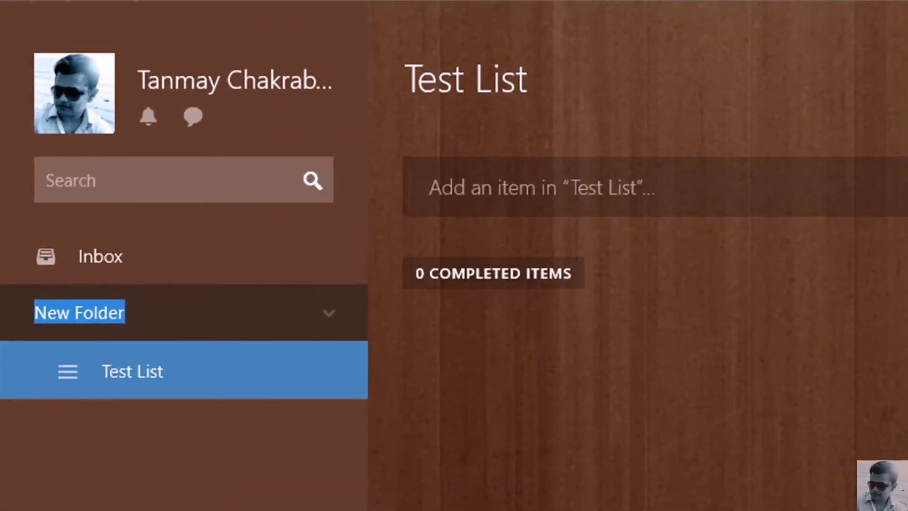
{"action": "key", "text": "Return"}
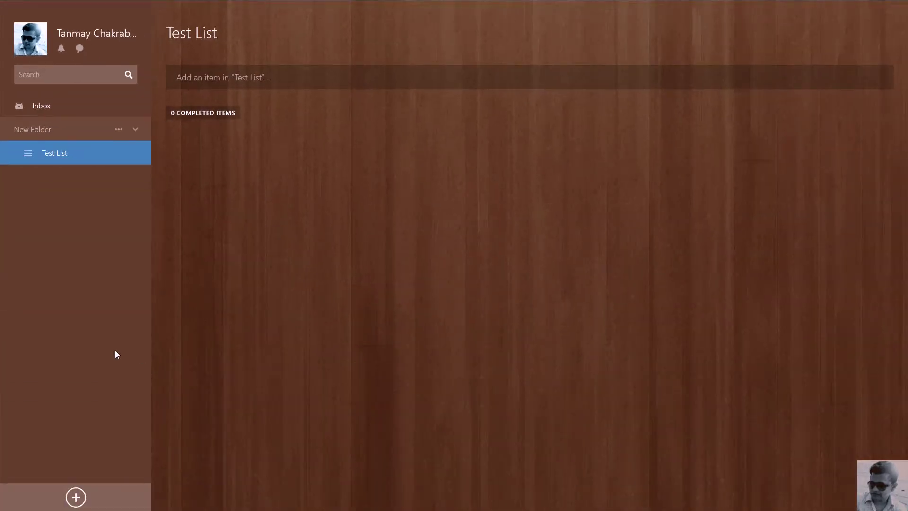
- Create 'Another Task List' and drag it into New Folder beside Test List
{"action": "left_click", "coordinate": [76, 499]}
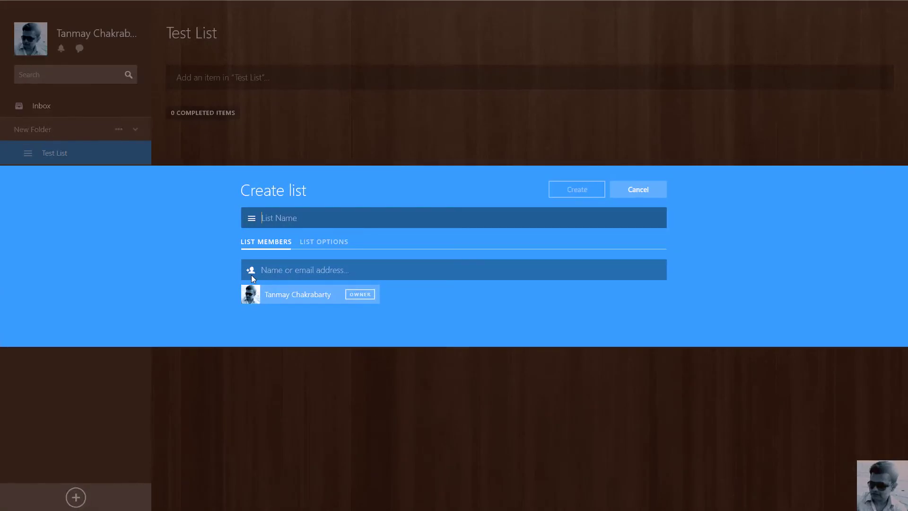
{"action": "type", "text": "Anothe"}
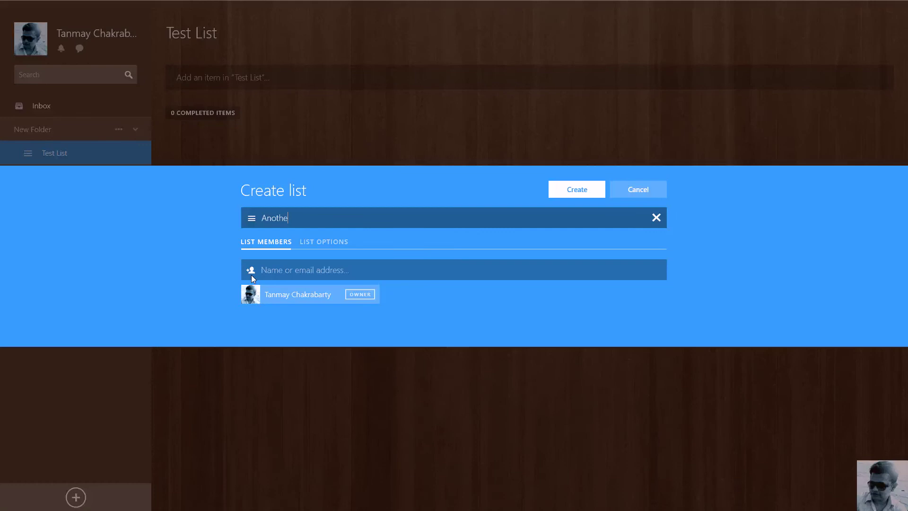
{"action": "type", "text": "r Task Li"}
{"action": "type", "text": "st"}
{"action": "left_click", "coordinate": [570, 190]}
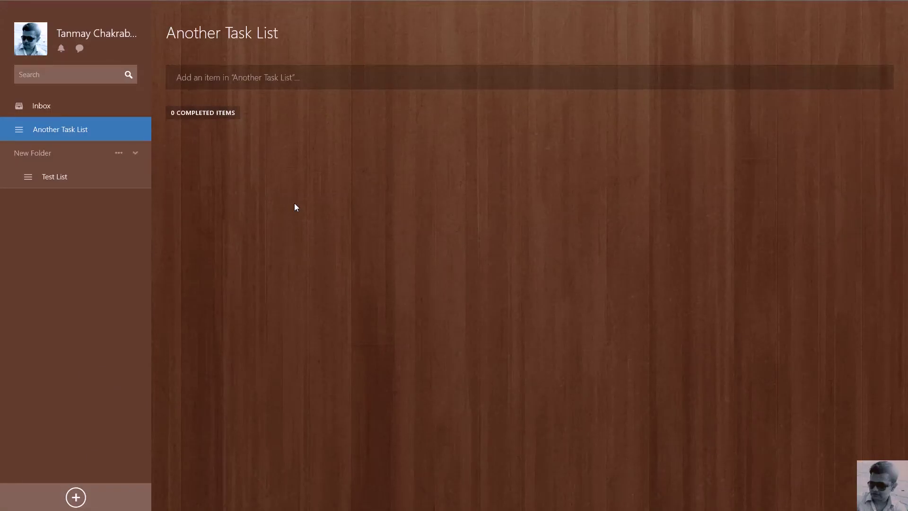
{"action": "left_click_drag", "start_coordinate": [58, 128], "coordinate": [44, 168]}
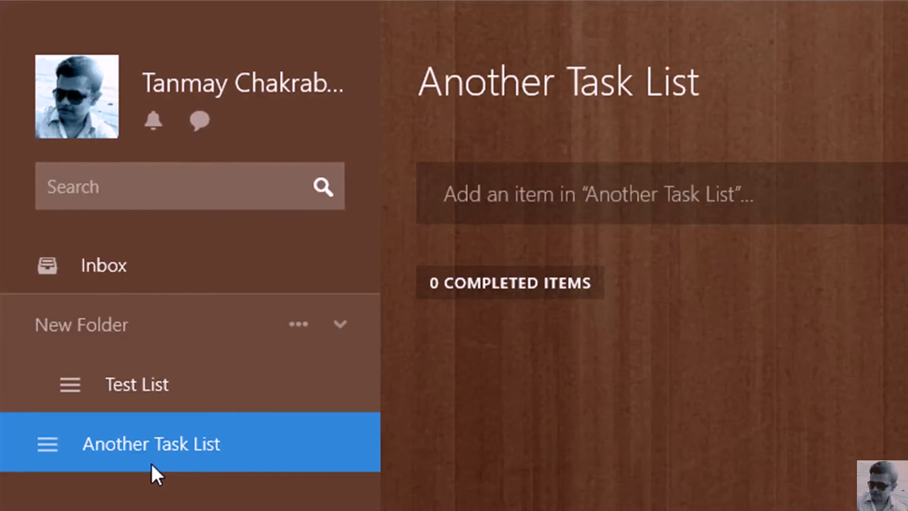
- Drag Another Task List out of New Folder to the top level, then collapse New Folder
{"action": "left_click", "coordinate": [112, 444]}
{"action": "left_click_drag", "start_coordinate": [111, 444], "coordinate": [138, 383]}
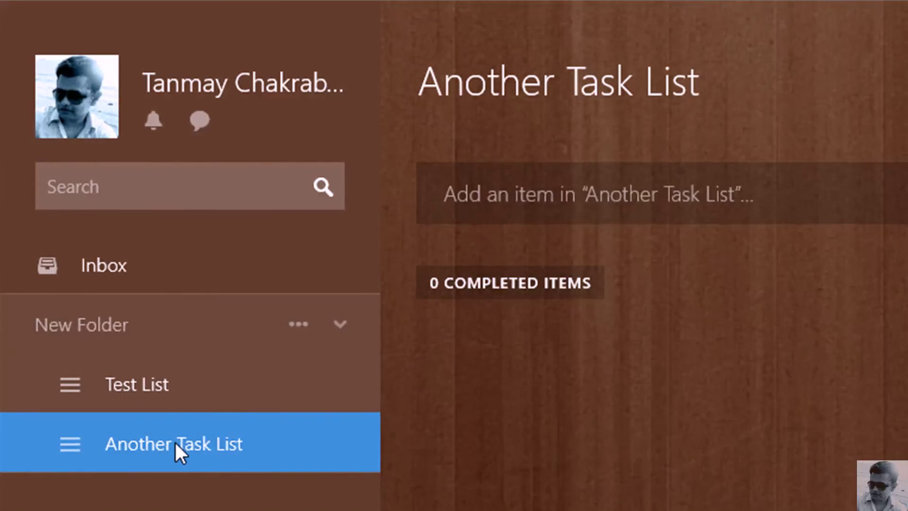
{"action": "left_click_drag", "start_coordinate": [175, 441], "coordinate": [174, 497]}
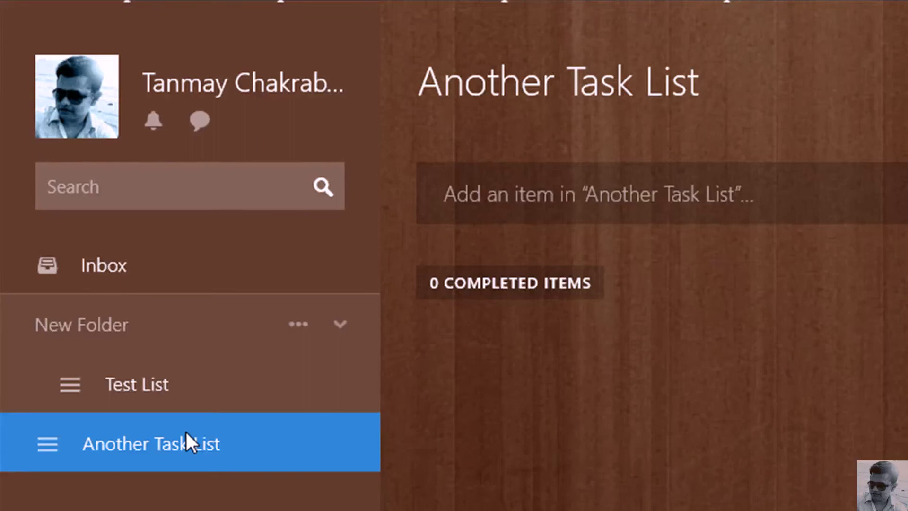
{"action": "left_click", "coordinate": [354, 328]}
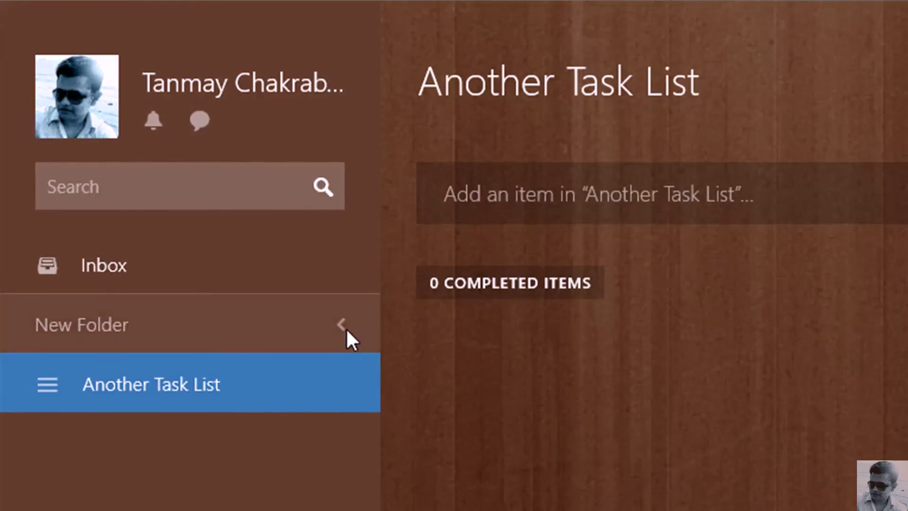
{"action": "left_click", "coordinate": [345, 327]}
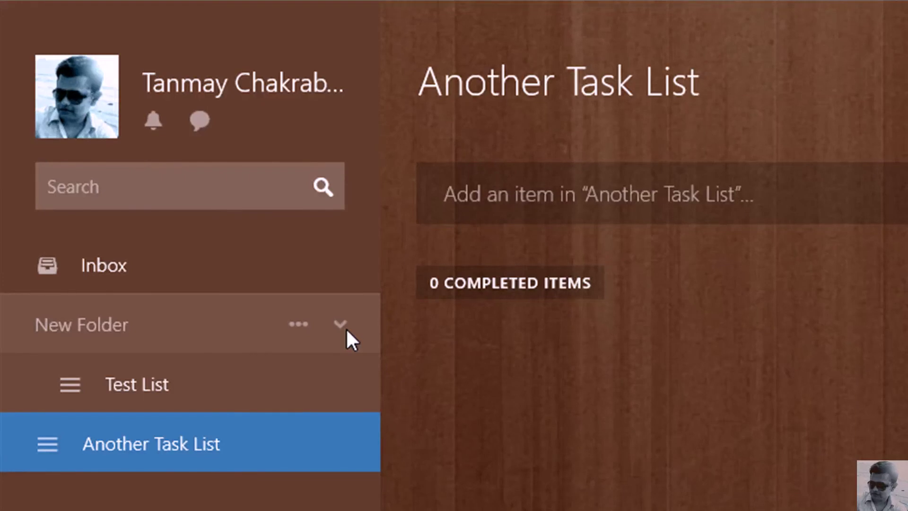
{"action": "mouse_move", "coordinate": [65, 445]}
{"action": "left_mouse_down"}
{"action": "mouse_move", "coordinate": [133, 381]}
{"action": "mouse_move", "coordinate": [202, 338]}
{"action": "mouse_move", "coordinate": [204, 368]}
{"action": "left_mouse_up"}
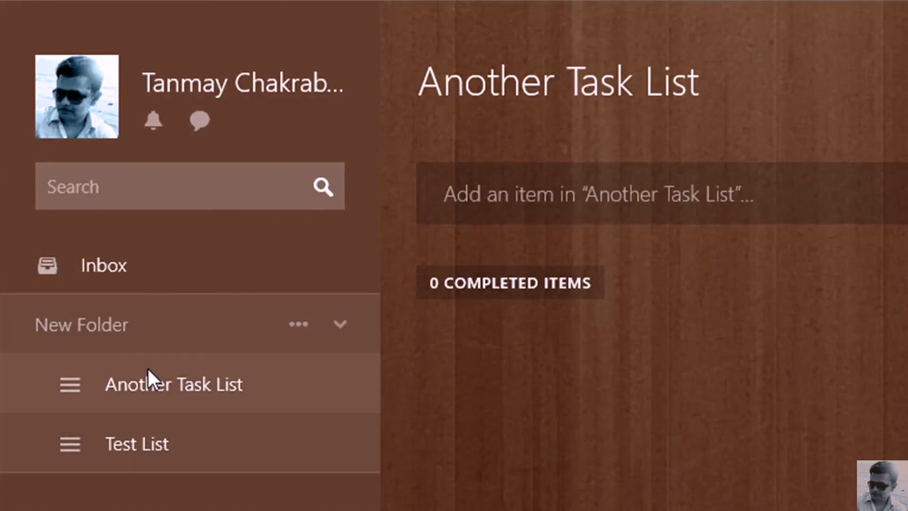
{"action": "left_click_drag", "start_coordinate": [147, 375], "coordinate": [140, 447]}
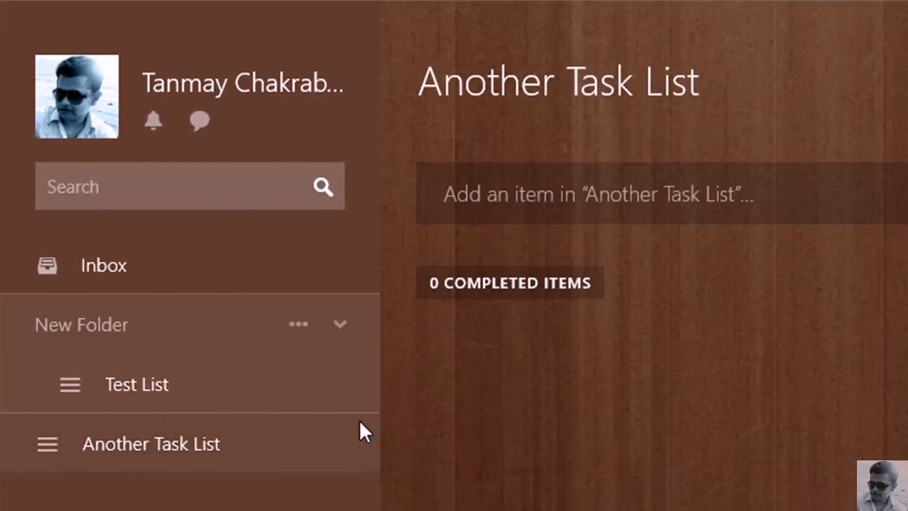
{"action": "left_click", "coordinate": [341, 324]}
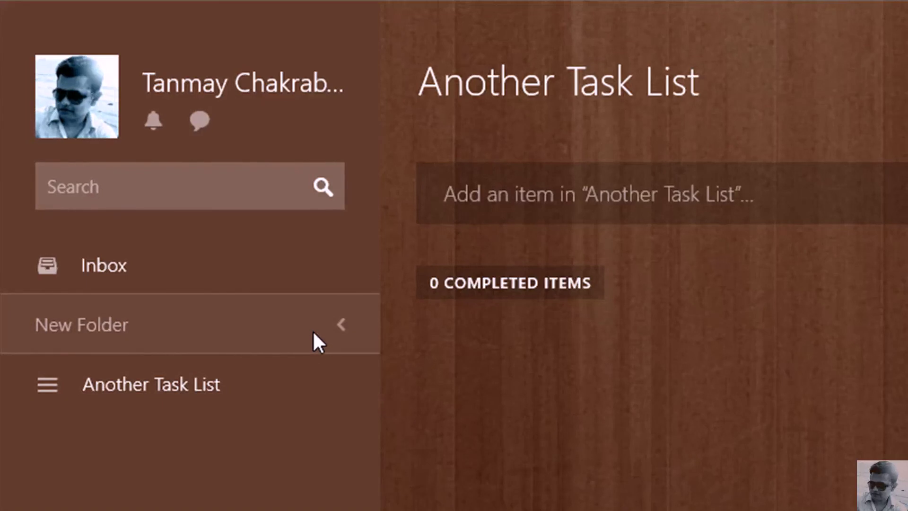
- Rename New Folder to 'Something Else' from its options menu
{"action": "left_click", "coordinate": [342, 324]}
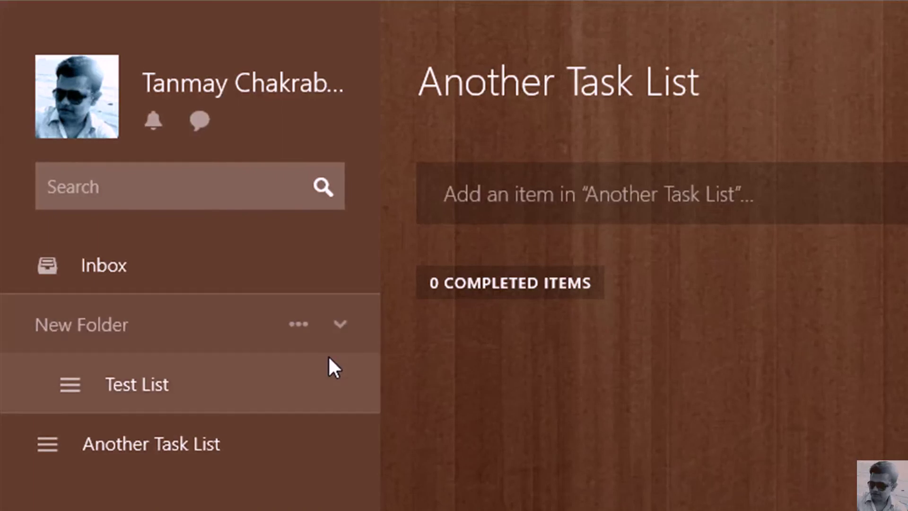
{"action": "left_click", "coordinate": [300, 324]}
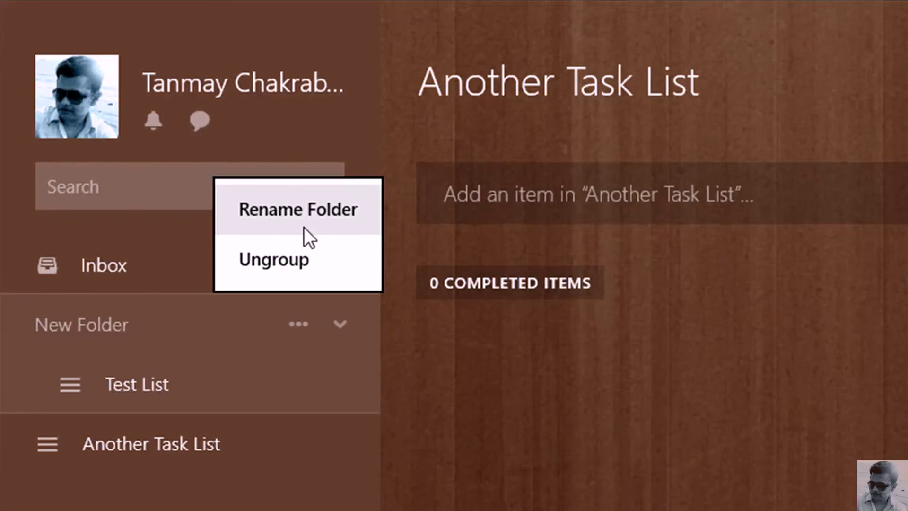
{"action": "left_click", "coordinate": [308, 210]}
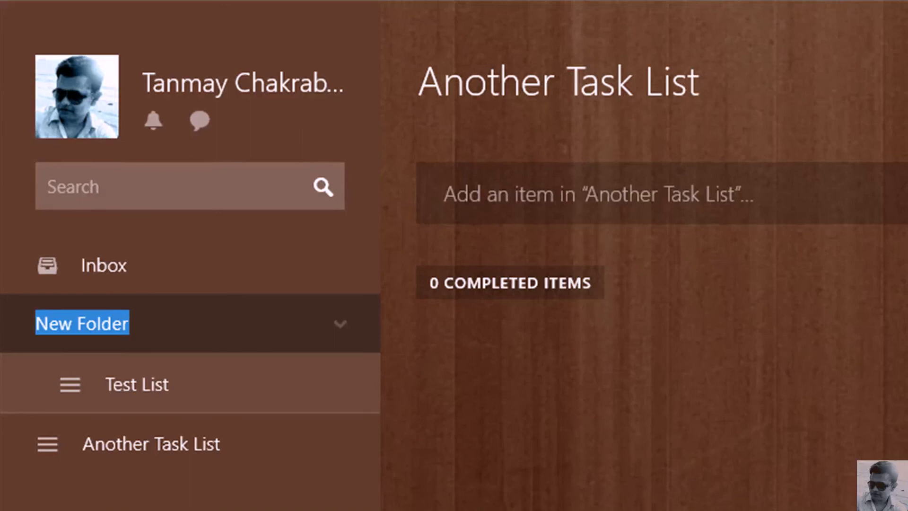
{"action": "type", "text": "Somethi"}
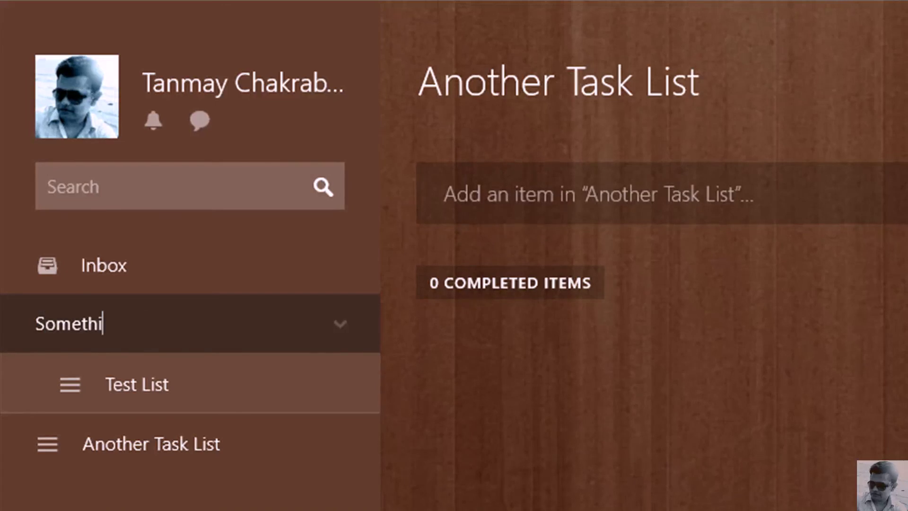
{"action": "type", "text": "ng Else"}
{"action": "key", "text": "Return"}
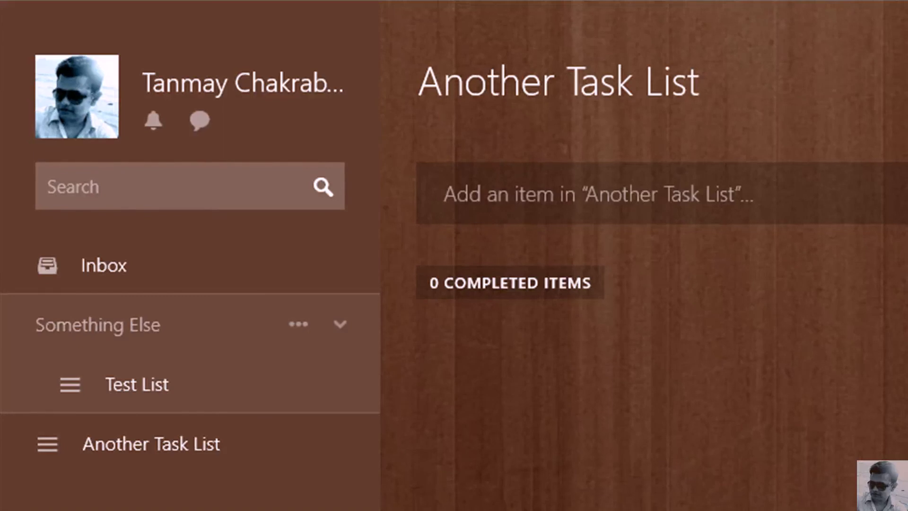
- Ungroup the Something Else folder and open Another Task List
{"action": "left_click", "coordinate": [299, 326]}
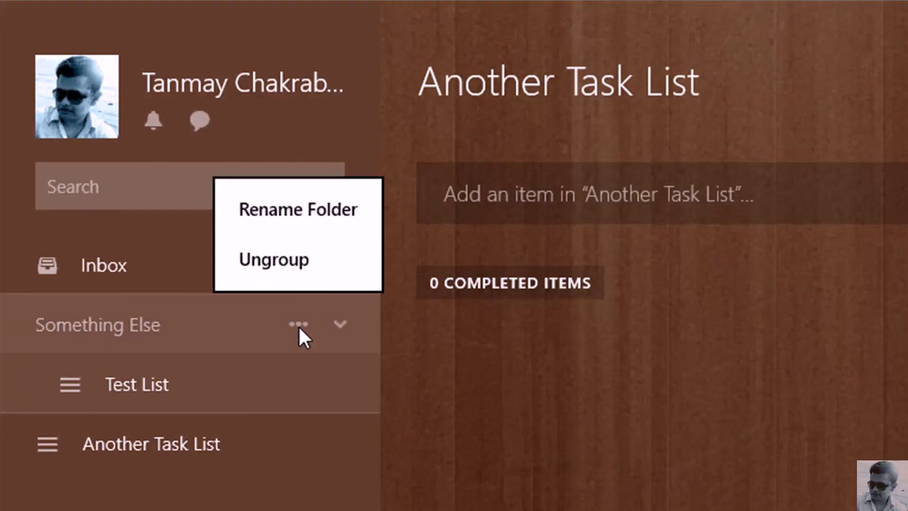
{"action": "left_click", "coordinate": [291, 262]}
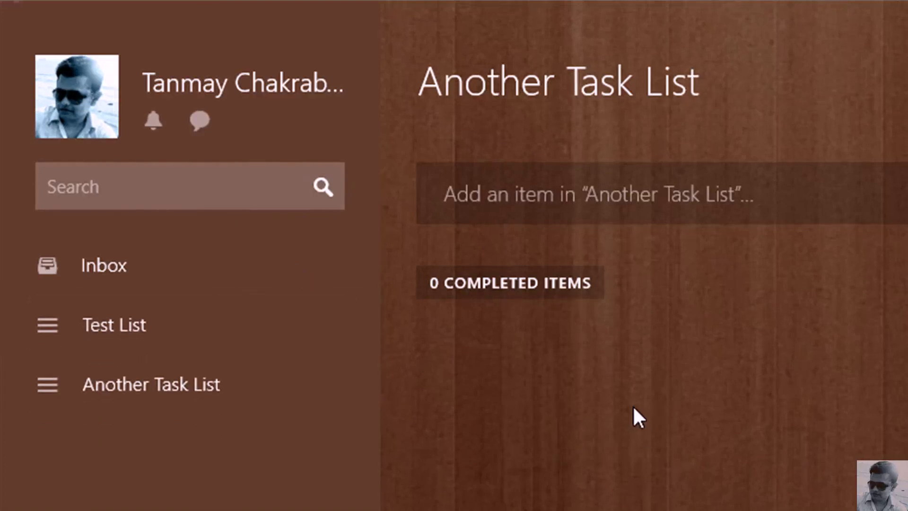
{"action": "left_click", "coordinate": [189, 392]}
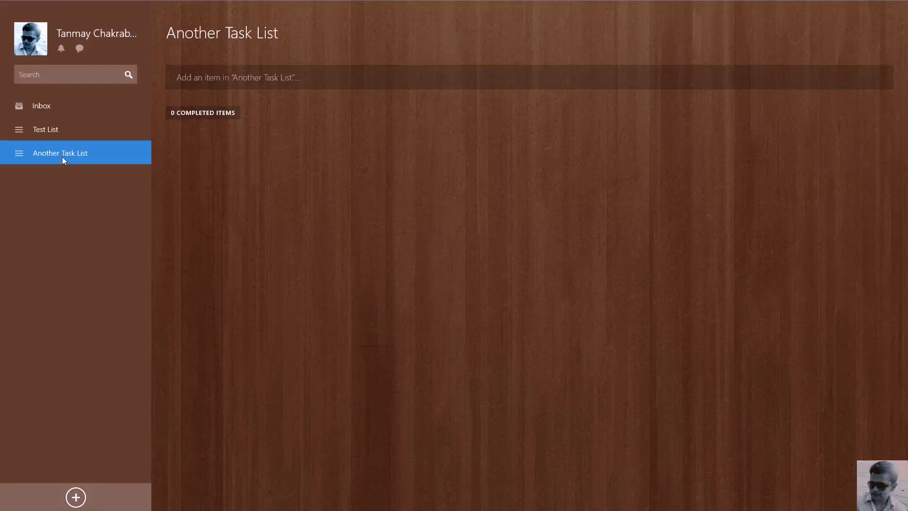
- Put Another Task List into a new folder, accepting the default name
{"action": "right_click", "coordinate": [61, 157]}
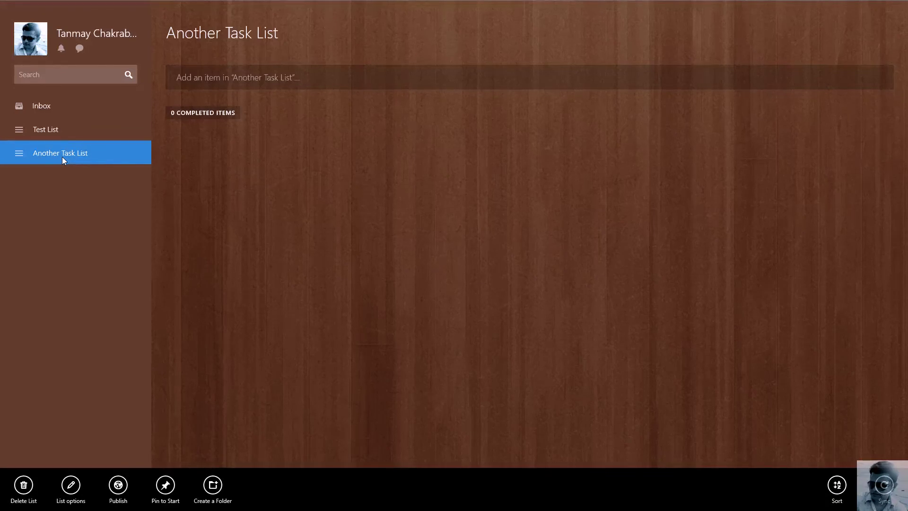
{"action": "right_click", "coordinate": [73, 155]}
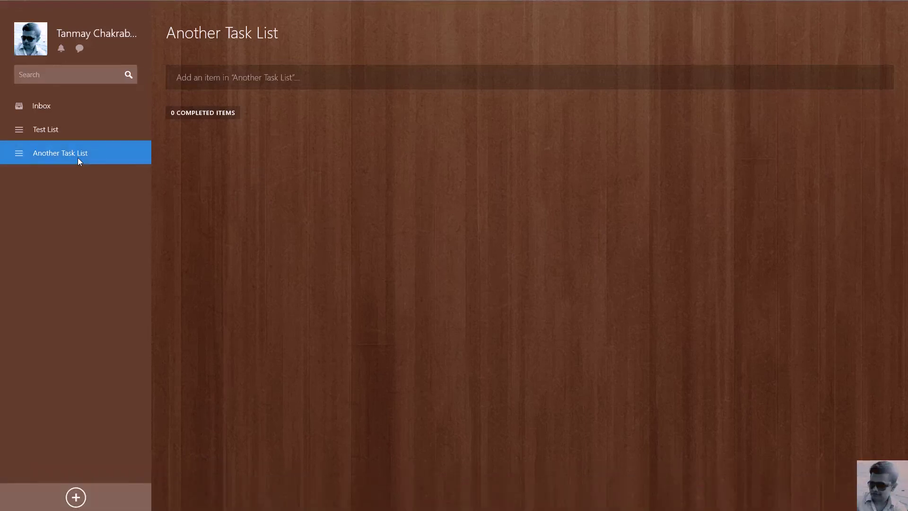
{"action": "right_click", "coordinate": [78, 158]}
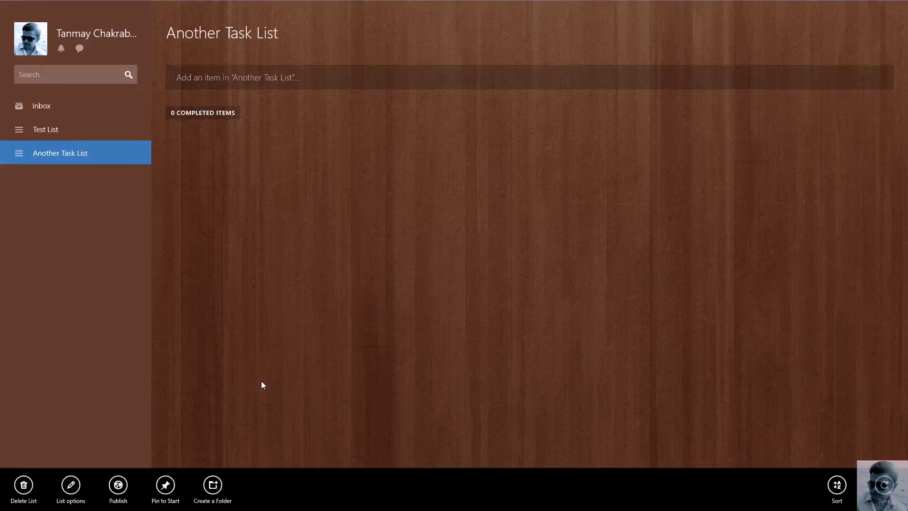
{"action": "left_click", "coordinate": [214, 486]}
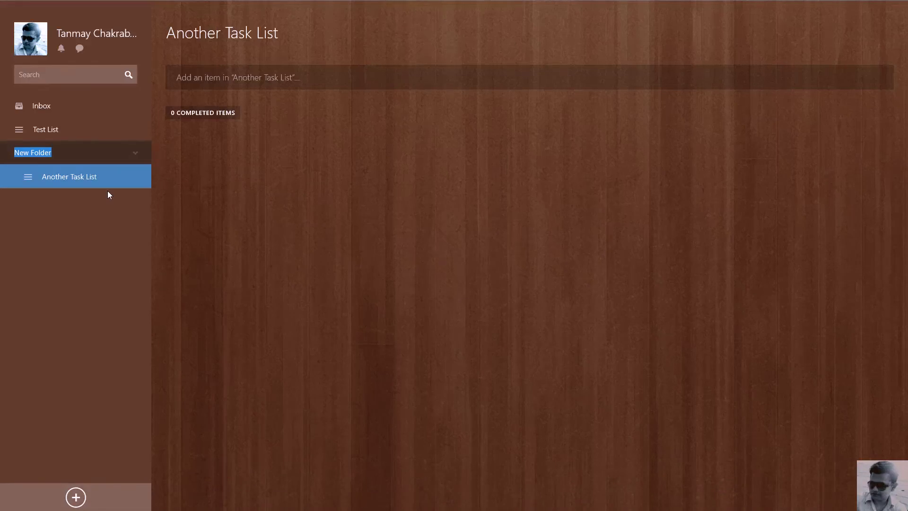
{"action": "left_click", "coordinate": [107, 191]}
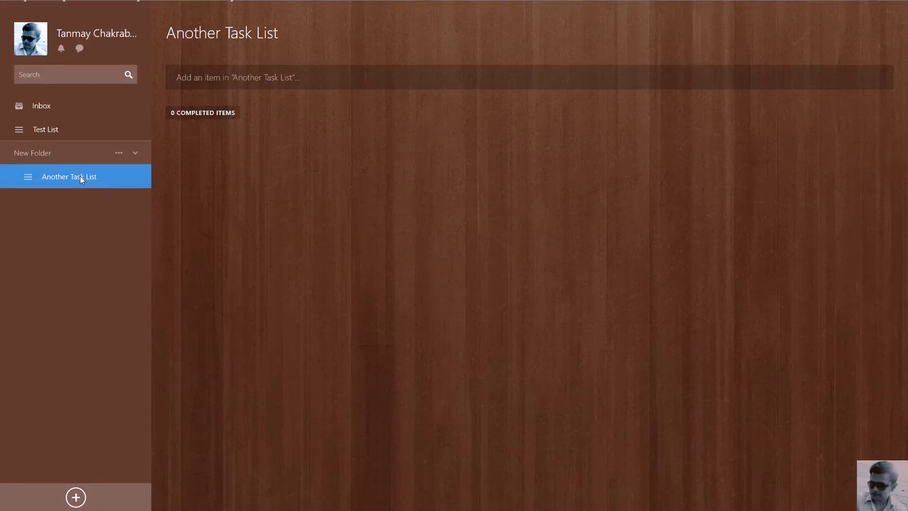
- Rename the new folder to 'Something Else', fixing a misspelling
{"action": "left_click", "coordinate": [137, 153]}
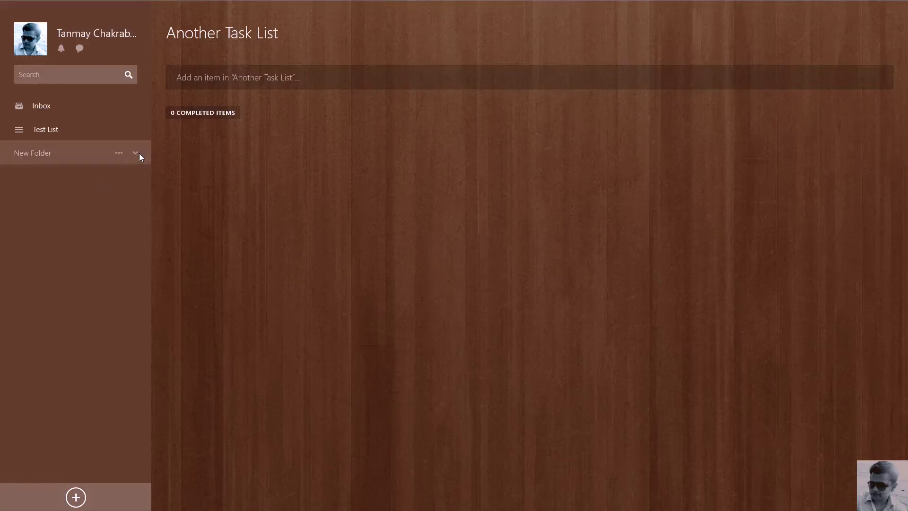
{"action": "left_click", "coordinate": [140, 153]}
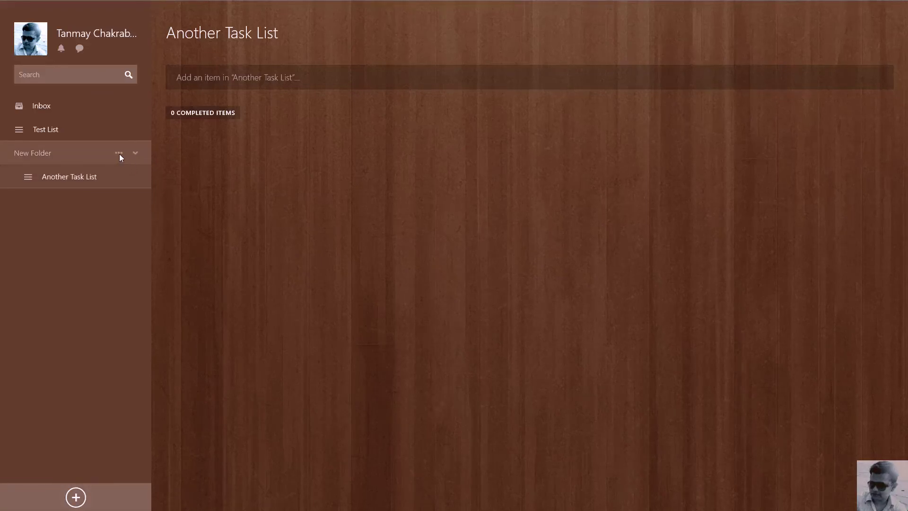
{"action": "left_click", "coordinate": [120, 154]}
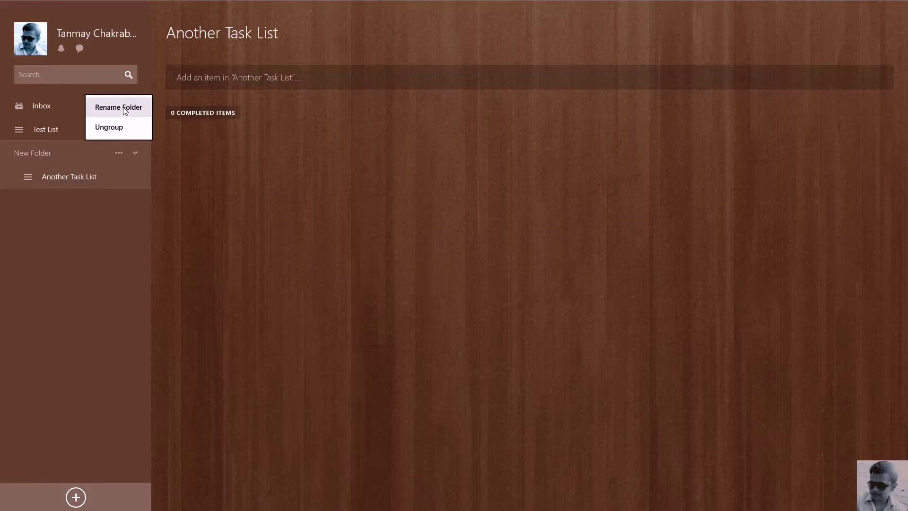
{"action": "left_click", "coordinate": [124, 111]}
{"action": "type", "text": "So"}
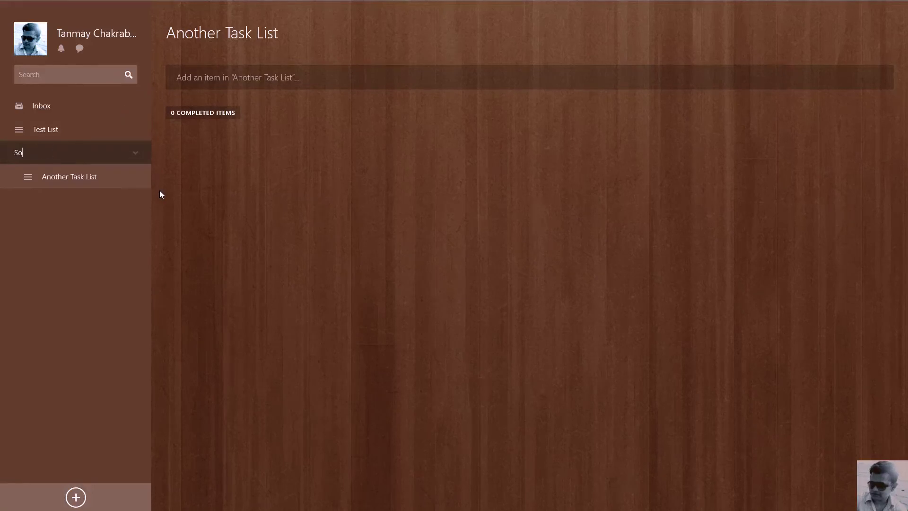
{"action": "type", "text": "methuin"}
{"action": "key", "text": "BackSpace"}
{"action": "key", "text": "BackSpace"}
{"action": "key", "text": "BackSpace"}
{"action": "type", "text": "ing"}
{"action": "key", "text": "BackSpace"}
{"action": "key", "text": "BackSpace"}
{"action": "key", "text": "BackSpace"}
{"action": "type", "text": "u"}
{"action": "key", "text": "BackSpace"}
{"action": "type", "text": "i"}
{"action": "type", "text": "ng Else"}
{"action": "key", "text": "Return"}
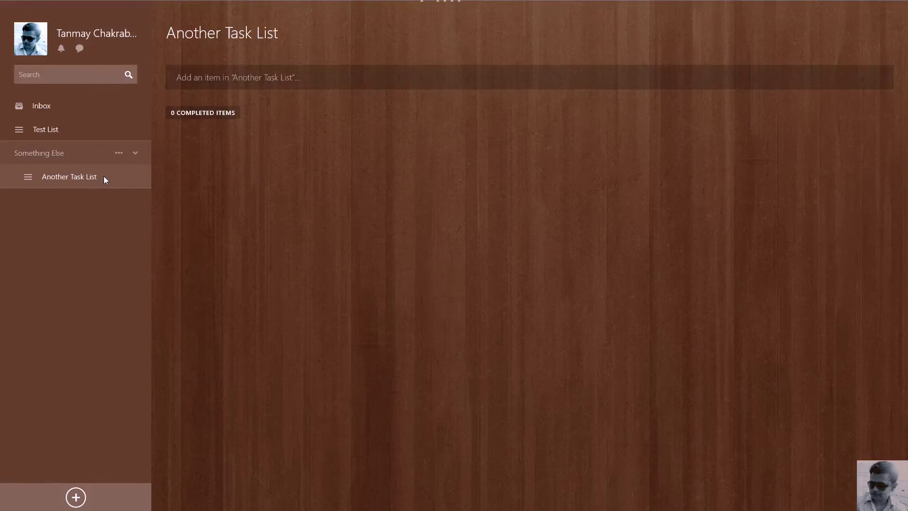
- Expand the Something Else folder and ungroup it, leaving Another Task List standalone
{"action": "left_click", "coordinate": [134, 156]}
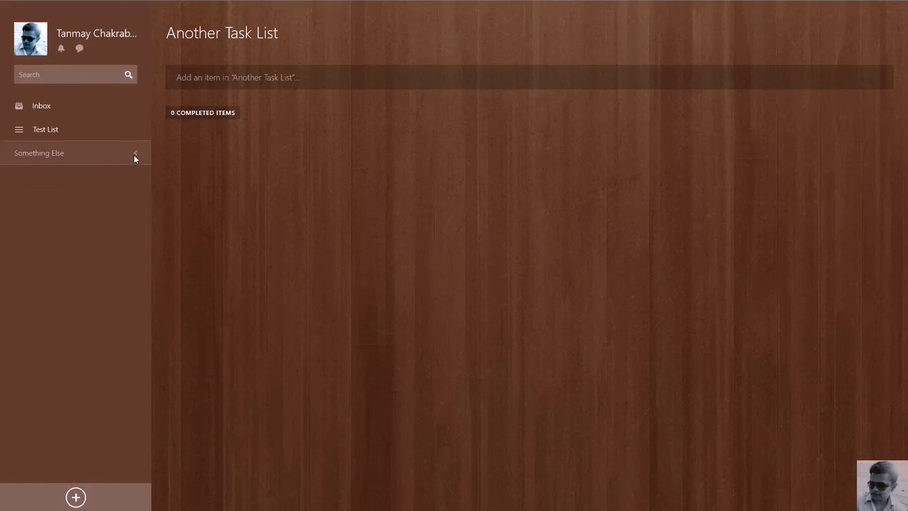
{"action": "left_click", "coordinate": [134, 155]}
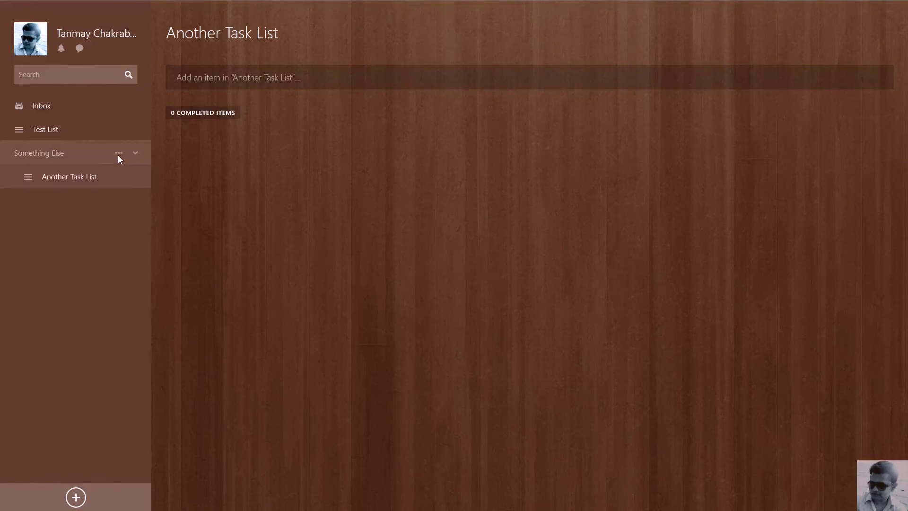
{"action": "left_click", "coordinate": [119, 156]}
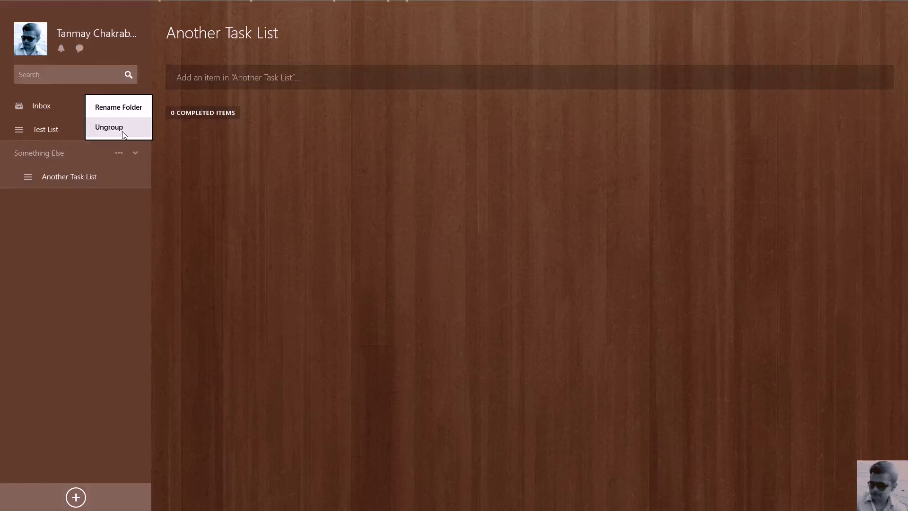
{"action": "left_click", "coordinate": [122, 132]}
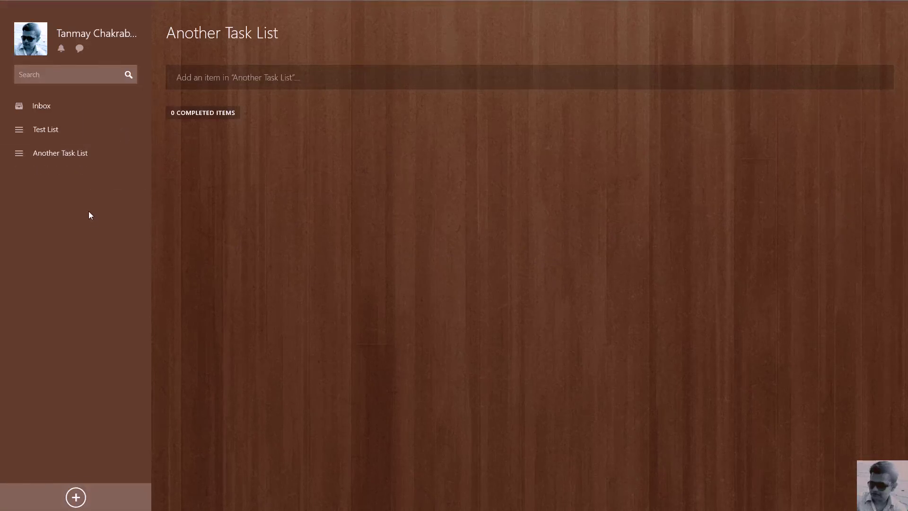